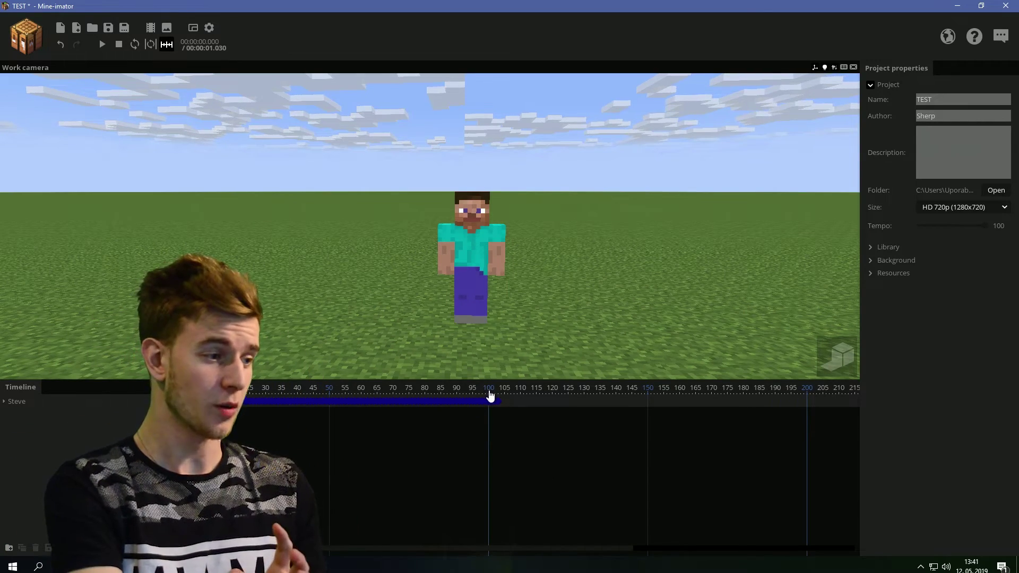
Rewind the Steve animation from frame 100 to the start and play it back.
{"action": "left_click_drag", "start_coordinate": [489, 391], "coordinate": [168, 392]}
{"action": "key", "text": "space"}
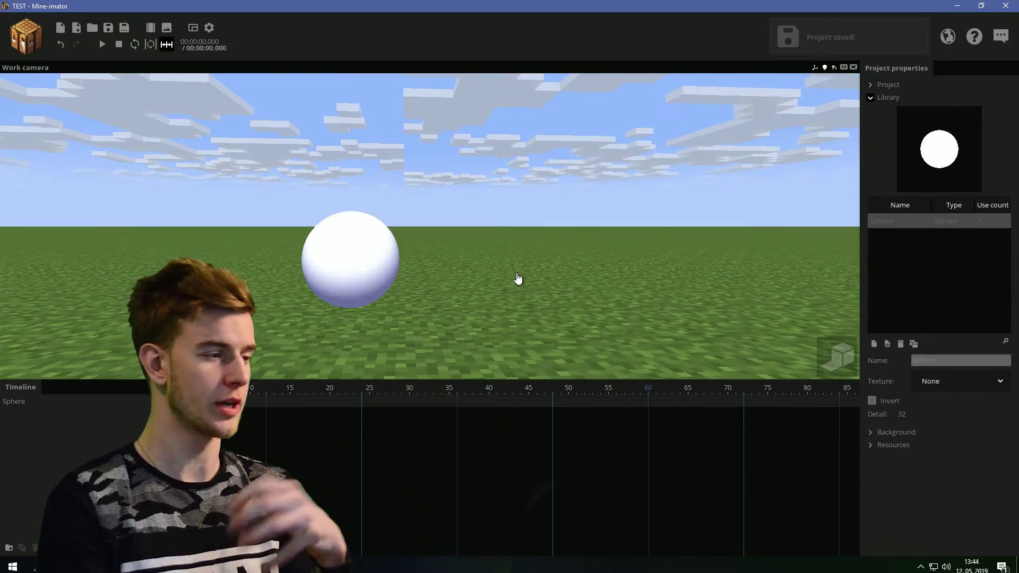
Examine the movie export settings and the project properties without changing them.
{"action": "left_click", "coordinate": [151, 28]}
{"action": "left_click", "coordinate": [750, 217]}
{"action": "left_click", "coordinate": [745, 233]}
{"action": "left_click", "coordinate": [802, 310]}
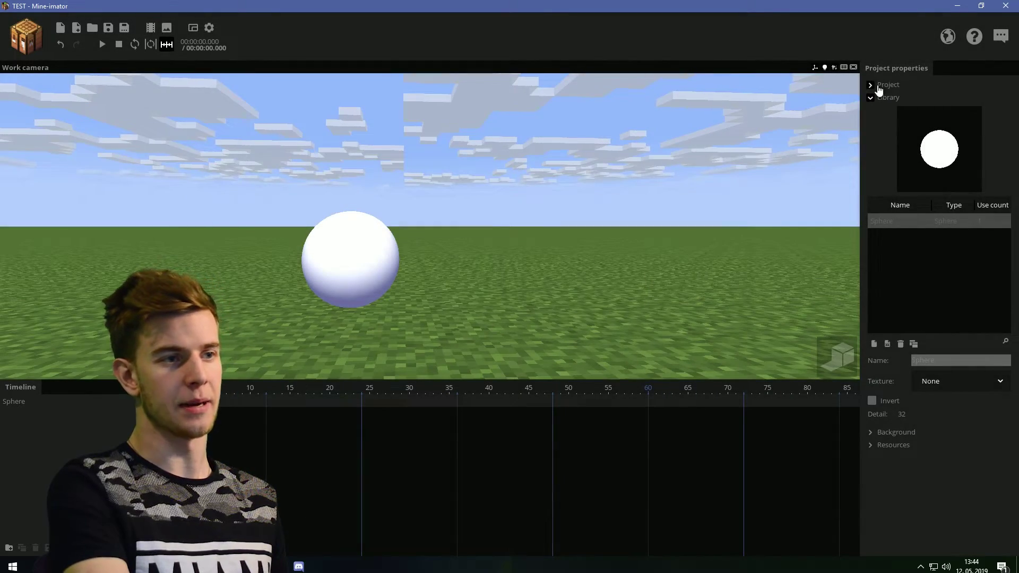
{"action": "left_click", "coordinate": [878, 86]}
{"action": "left_click", "coordinate": [878, 86]}
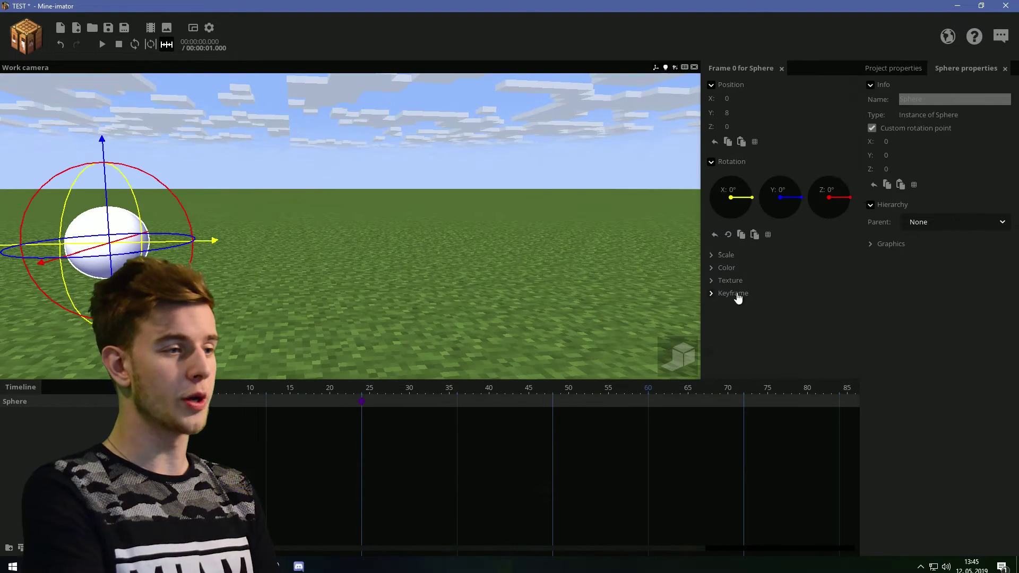
Set the transition of the sphere's frame 0 keyframe to an ease in and out curve.
{"action": "left_click", "coordinate": [813, 312]}
{"action": "left_click", "coordinate": [775, 405]}
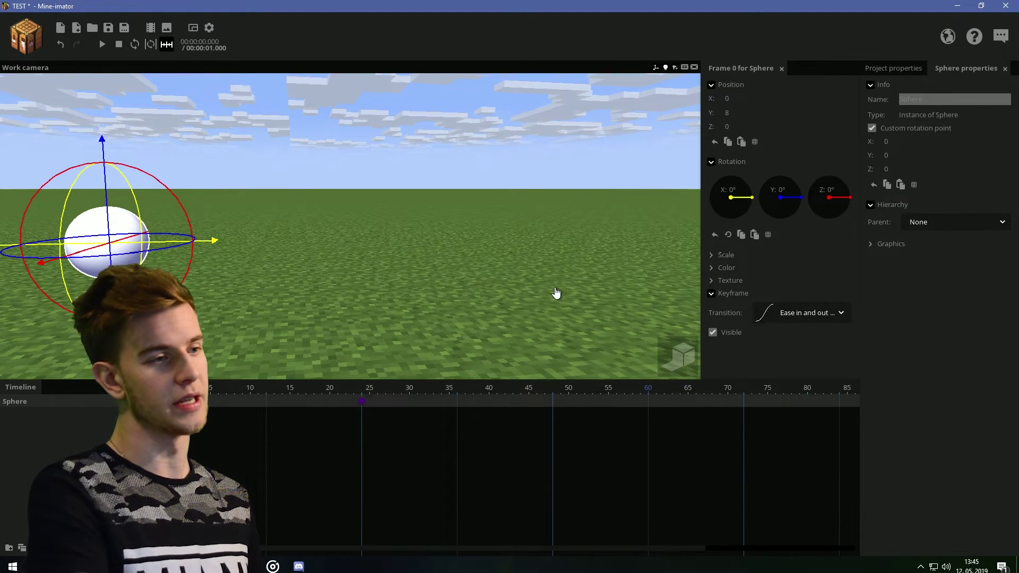
{"action": "left_click", "coordinate": [555, 292]}
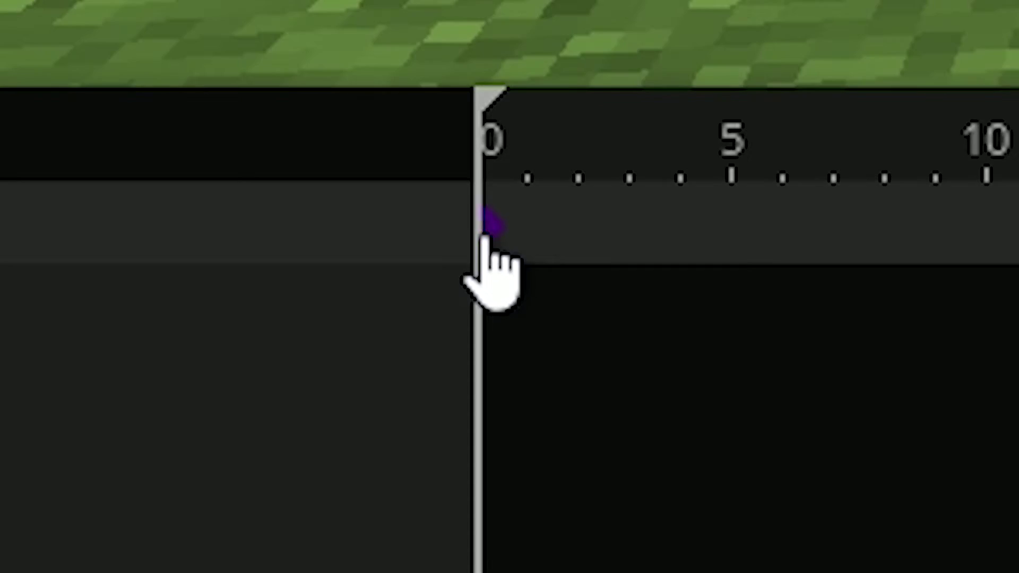
Add in-between sphere keyframes at frames 12, 11, 10 and 9, between the keyframes at frames 0 and 24.
{"action": "left_click", "coordinate": [172, 401]}
{"action": "left_click_drag", "start_coordinate": [379, 398], "coordinate": [243, 370]}
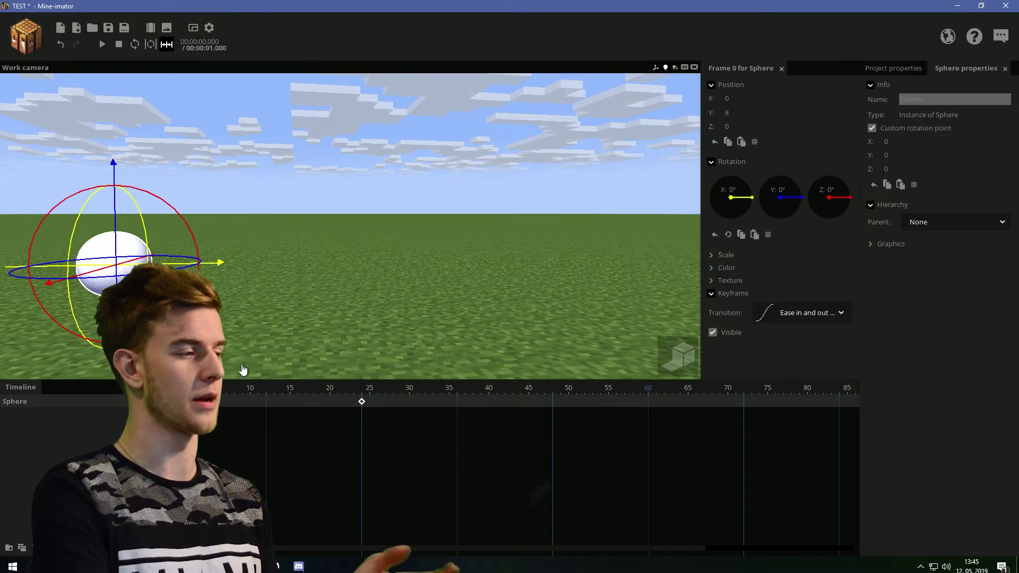
{"action": "left_click", "coordinate": [281, 382]}
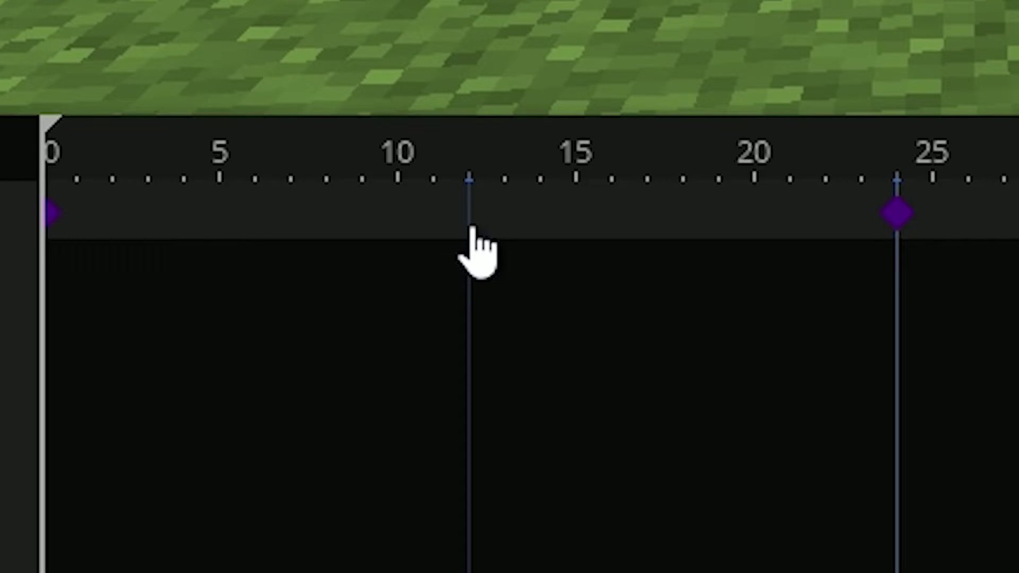
{"action": "left_click", "coordinate": [266, 408]}
{"action": "left_click", "coordinate": [252, 407]}
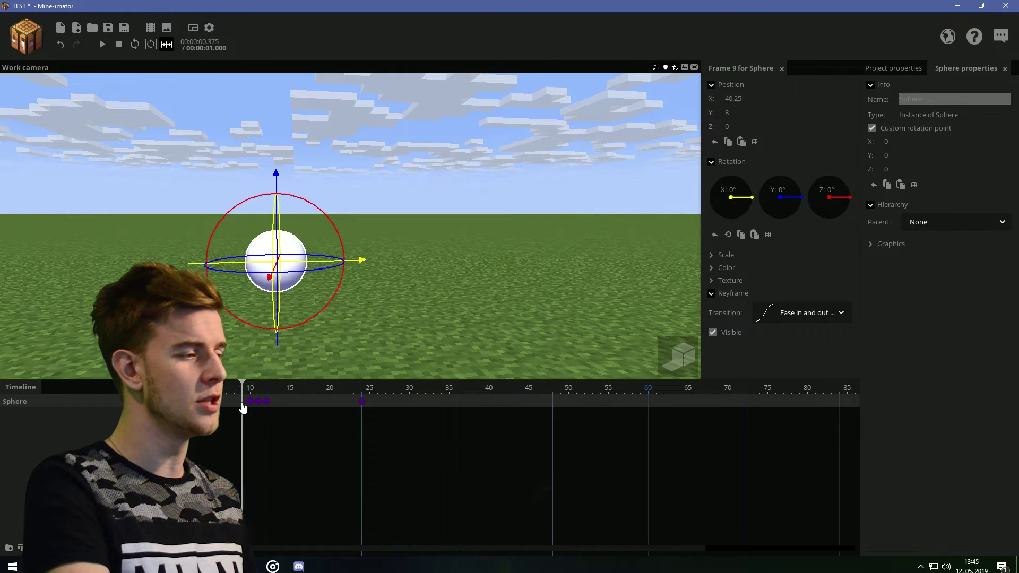
{"action": "key", "text": "space"}
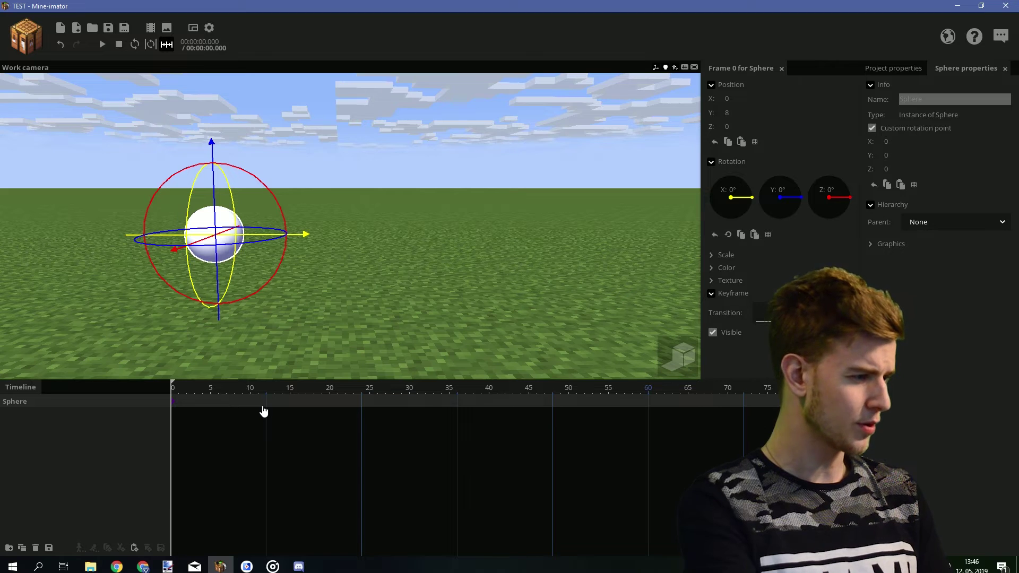
Add a sphere keyframe at frame 9 with a new X position and play back the instant jump.
{"action": "left_click", "coordinate": [242, 402]}
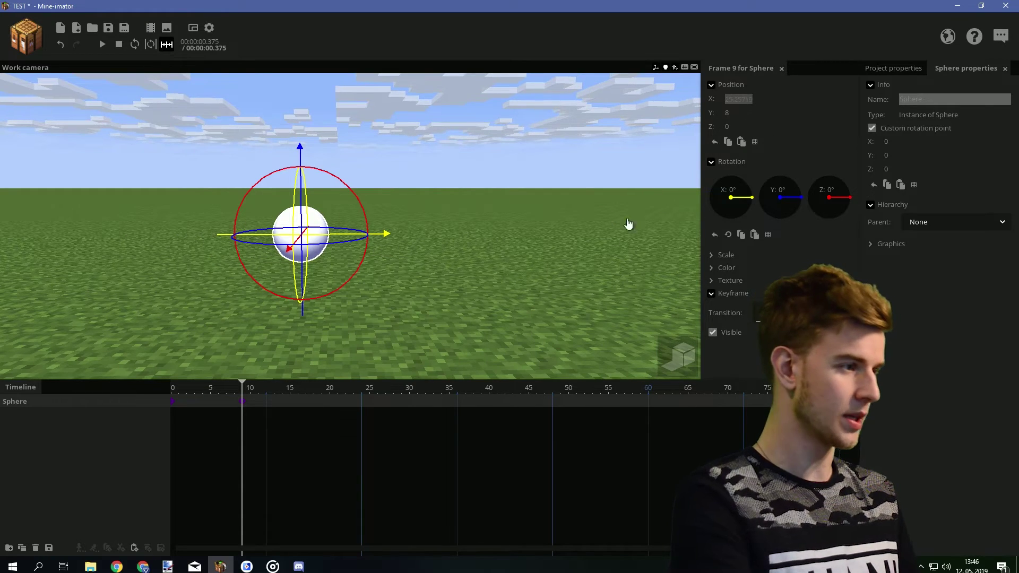
{"action": "left_click", "coordinate": [277, 351]}
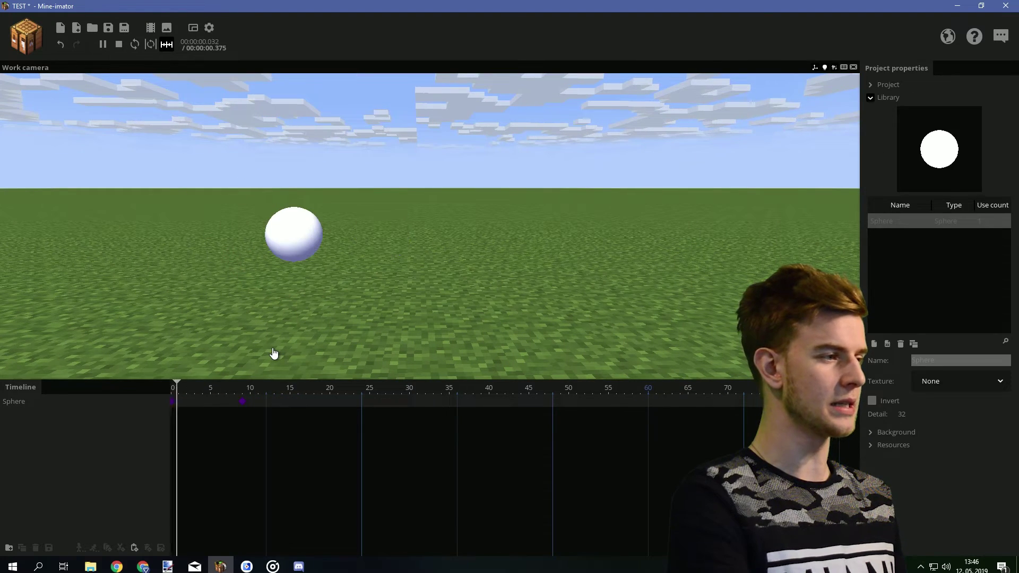
{"action": "key", "text": "space"}
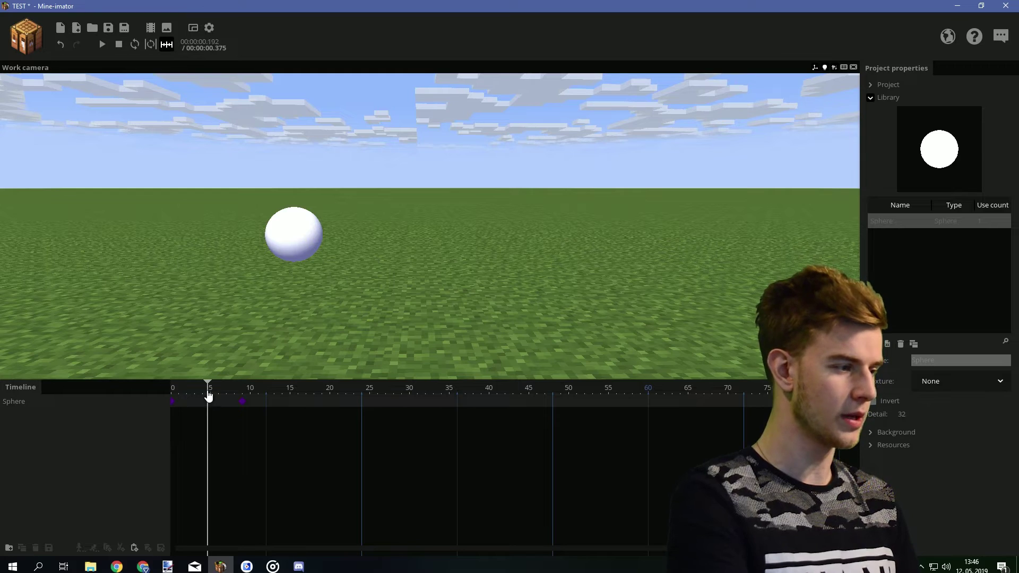
{"action": "left_click", "coordinate": [205, 402]}
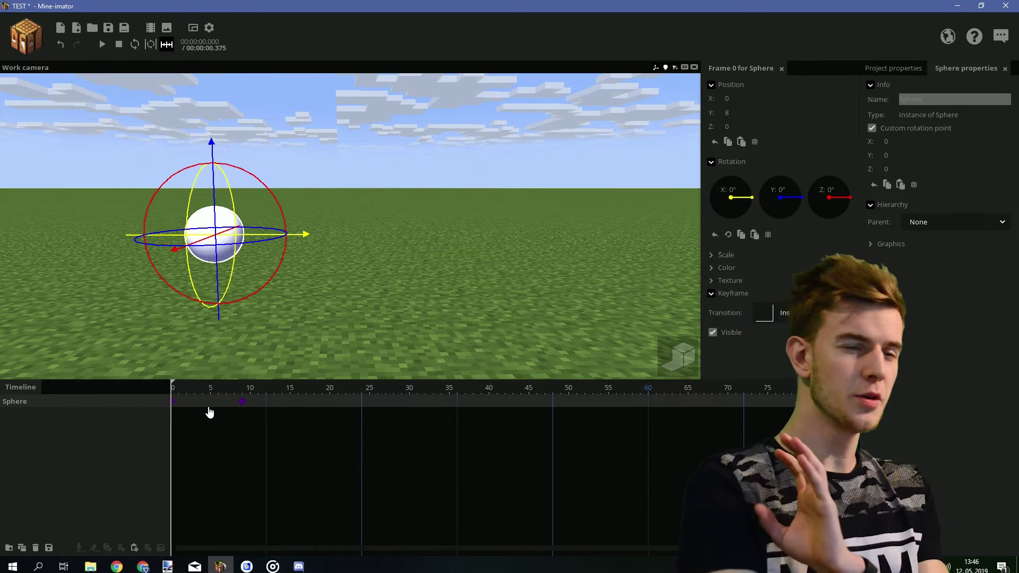
{"action": "key", "text": "space"}
{"action": "key", "text": "space"}
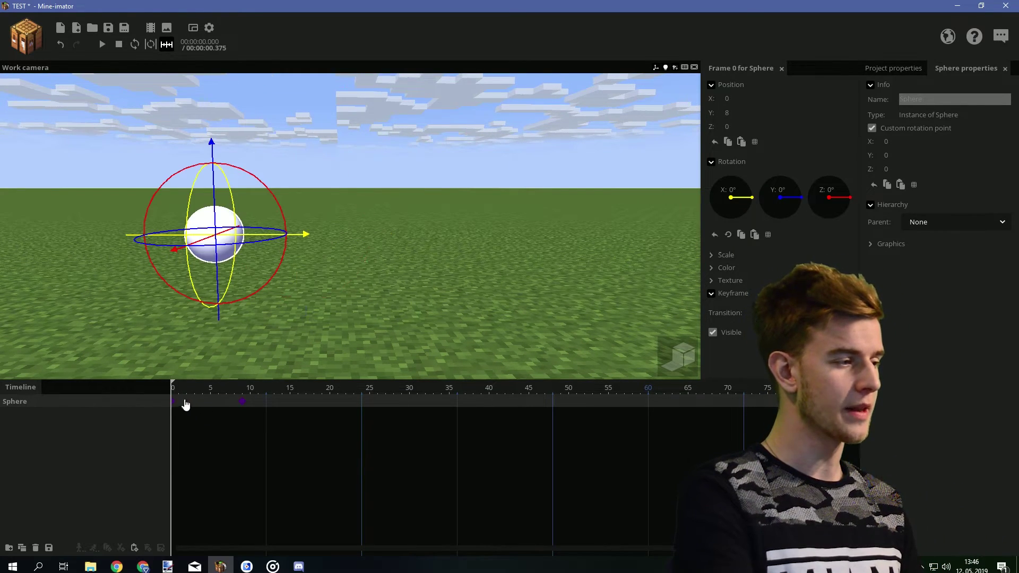
Add a sphere keyframe at frame 5 and set its X position to 13.
{"action": "left_click", "coordinate": [208, 407]}
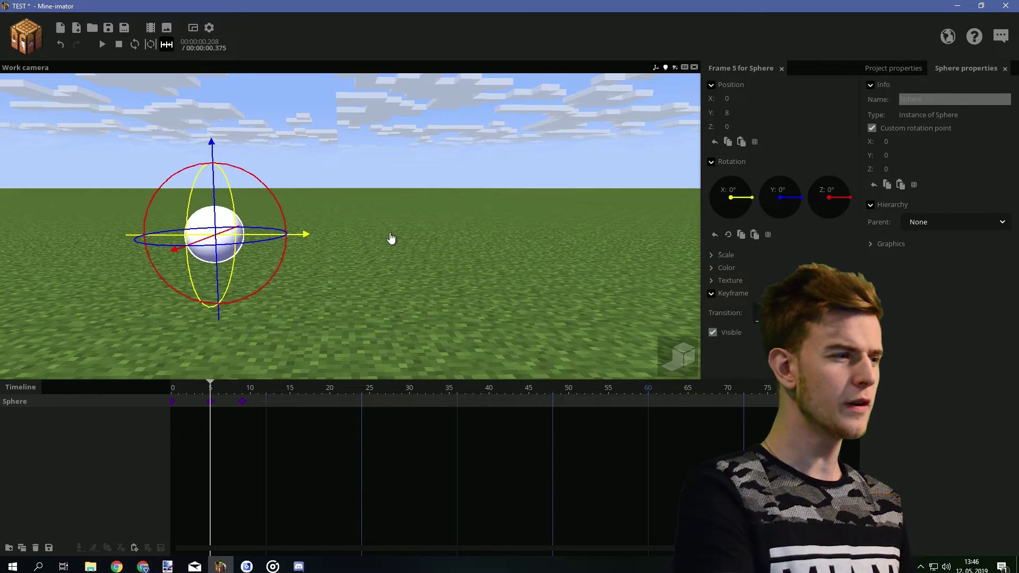
{"action": "left_click", "coordinate": [243, 406]}
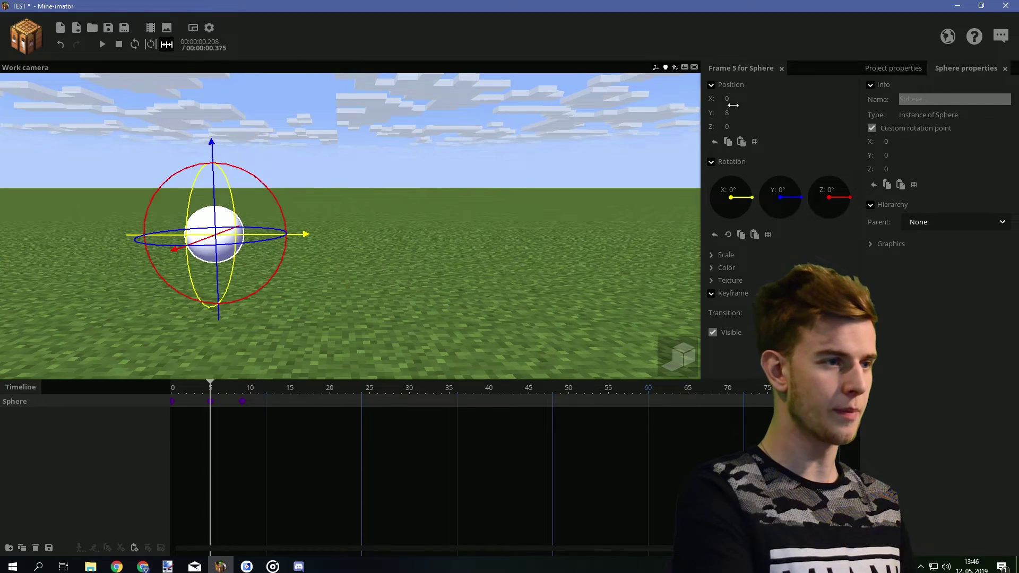
{"action": "left_click", "coordinate": [733, 105]}
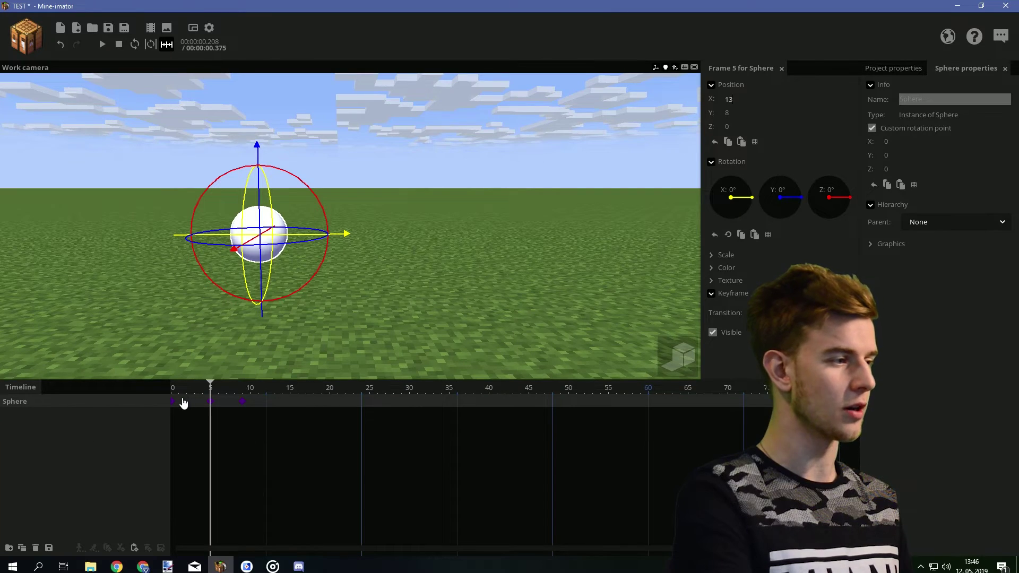
Add a sphere keyframe at frame 3 and set its X position to about 6.
{"action": "left_click", "coordinate": [188, 404]}
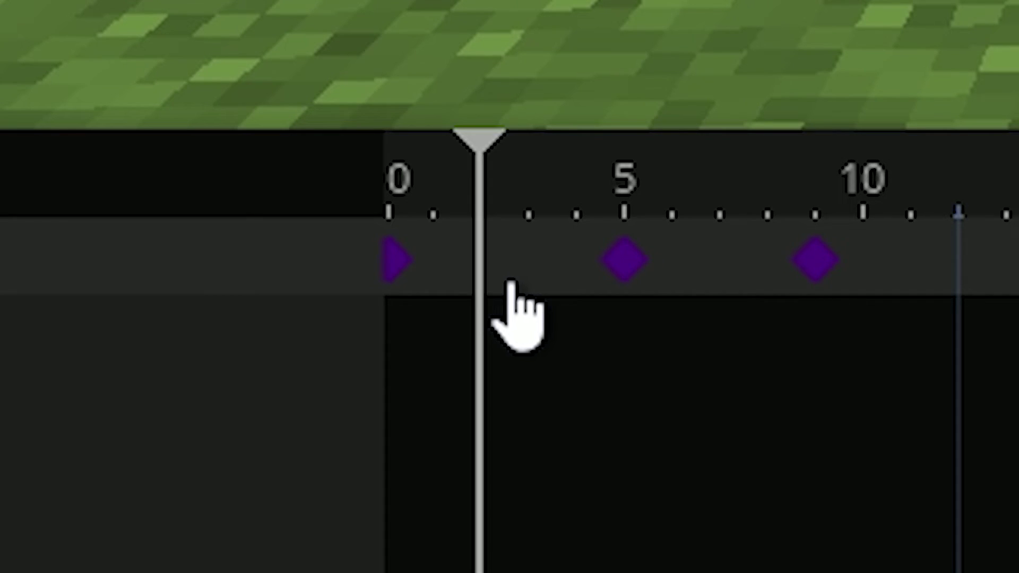
{"action": "left_click", "coordinate": [191, 403]}
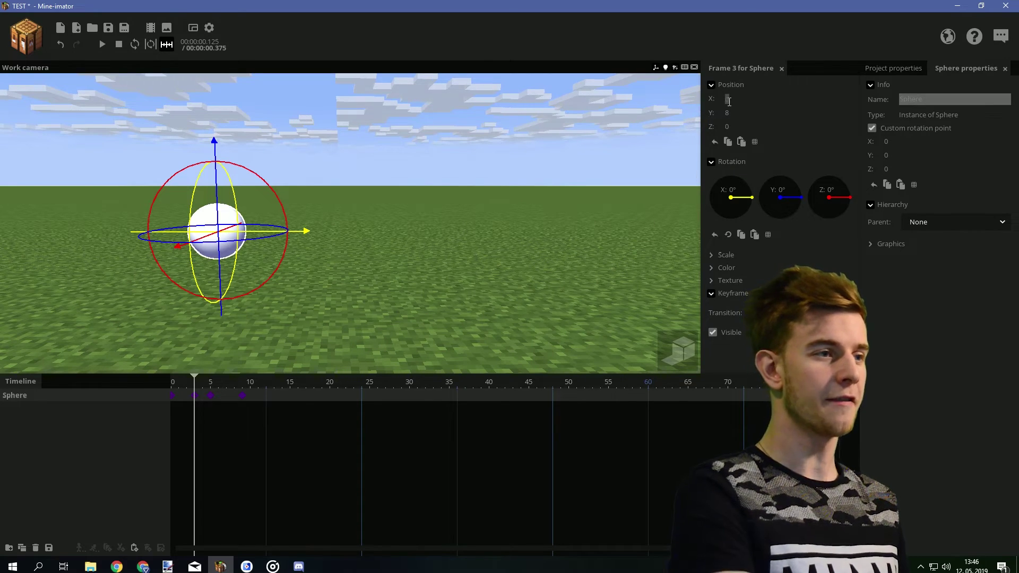
{"action": "type", "text": "6."}
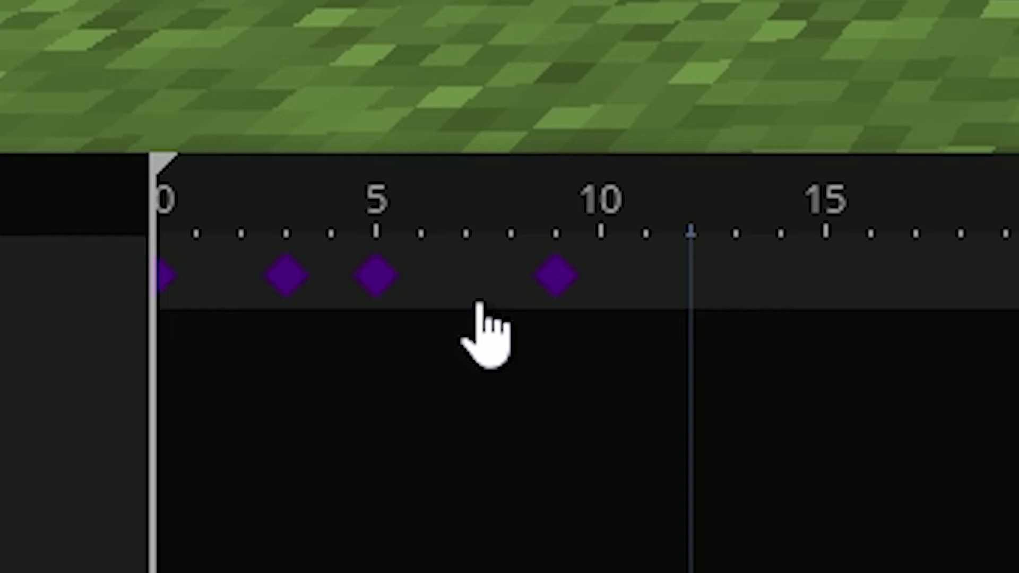
Add a sphere keyframe between frames 5 and 9 with X position 19.5, and play back the animation.
{"action": "left_click", "coordinate": [472, 310]}
{"action": "type", "text": "19"}
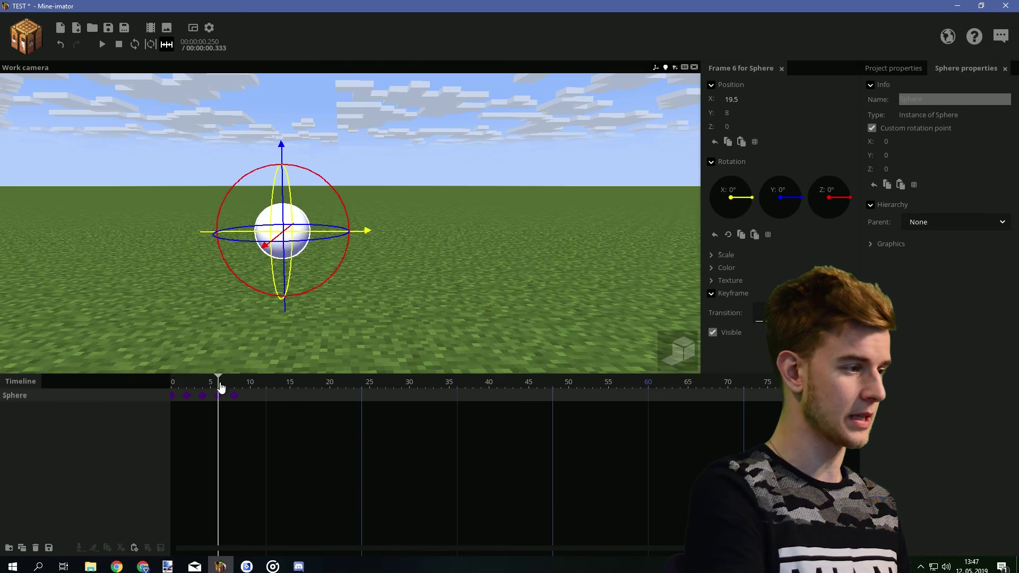
{"action": "key", "text": "space"}
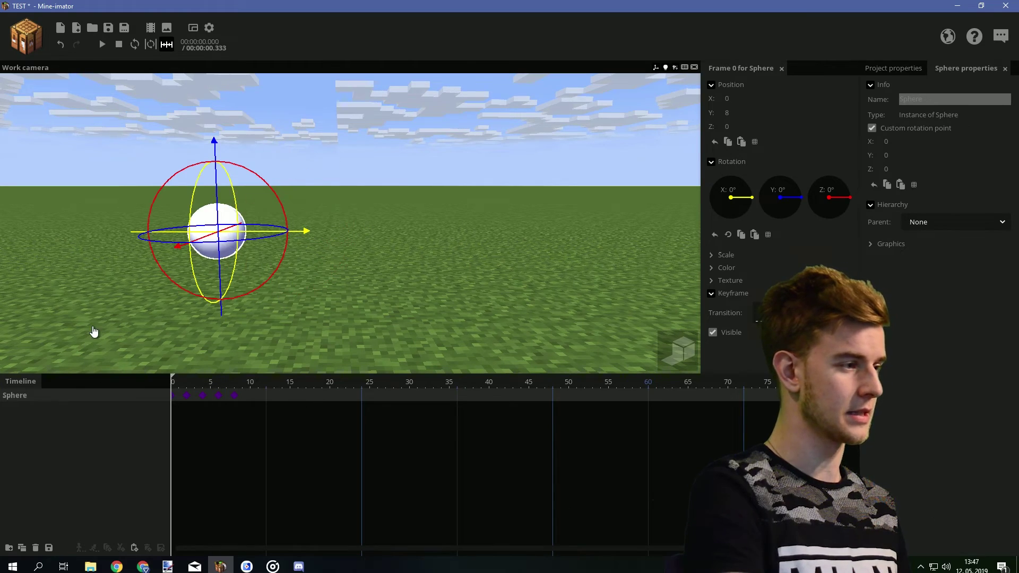
{"action": "left_click", "coordinate": [91, 331]}
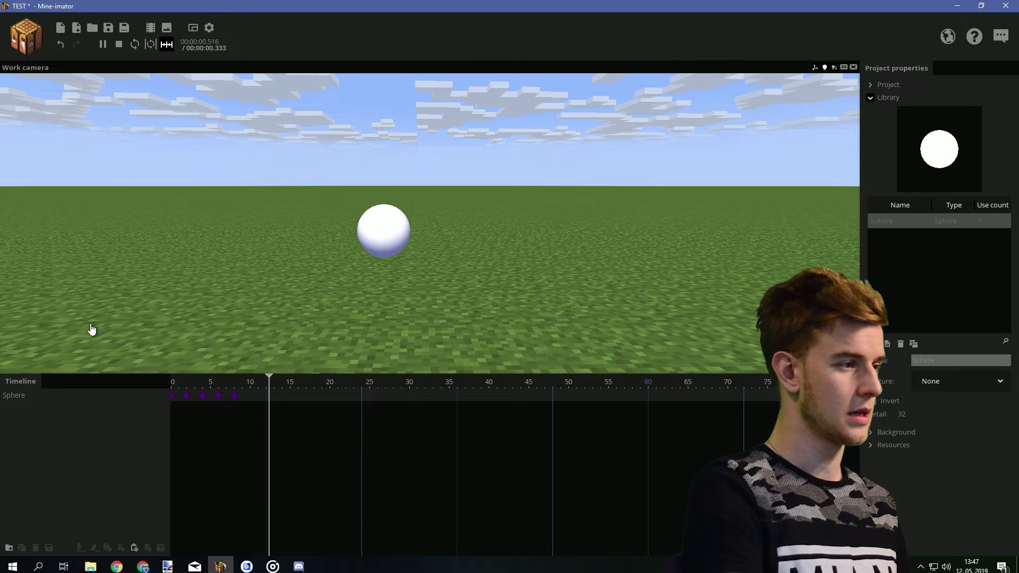
Add in-between sphere keyframes at frames 1 and 7, shifting the sphere along X, and play back the animation.
{"action": "left_click", "coordinate": [180, 398]}
{"action": "key", "text": "space"}
{"action": "scroll", "coordinate": [338, 293], "scroll_direction": "up", "scroll_amount": 3}
{"action": "key", "text": "ctrl+s"}
{"action": "left_click_drag", "start_coordinate": [317, 205], "coordinate": [336, 205]}
{"action": "left_click", "coordinate": [218, 397]}
{"action": "left_click", "coordinate": [172, 385]}
{"action": "left_click", "coordinate": [161, 331]}
{"action": "key", "text": "space"}
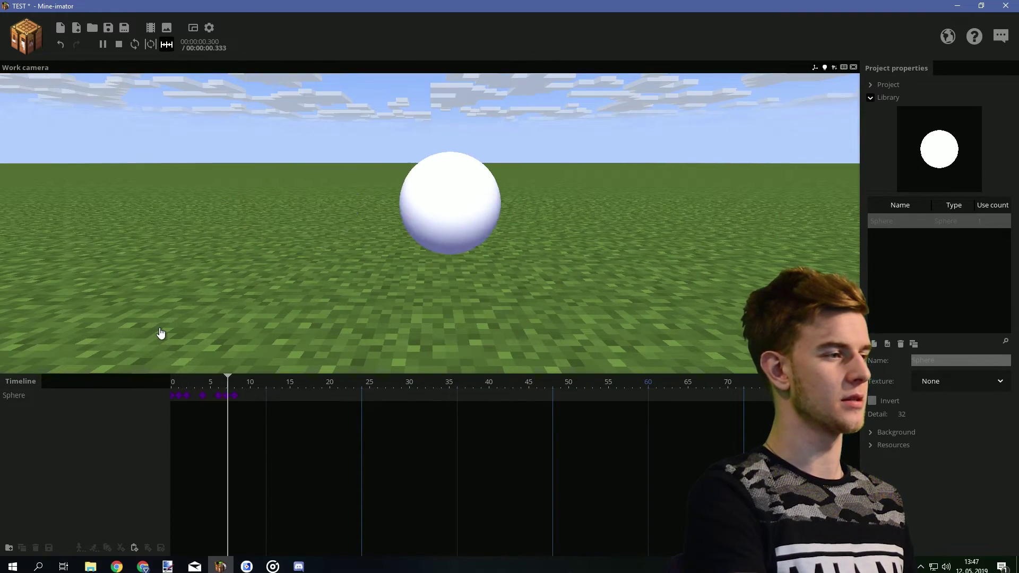
Close the gaps so the sphere's keyframes sit on consecutive frames from 0, and replay the motion several times.
{"action": "left_click", "coordinate": [196, 396]}
{"action": "left_click_drag", "start_coordinate": [241, 398], "coordinate": [203, 396]}
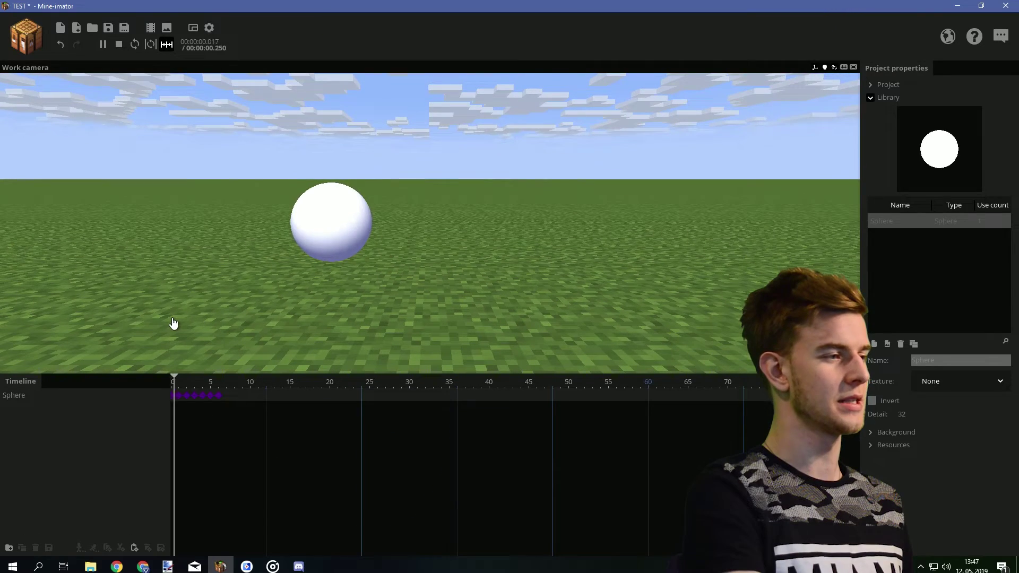
{"action": "key", "text": "space"}
{"action": "key", "text": "space"}
{"action": "key", "text": "space"}
{"action": "key", "text": "space"}
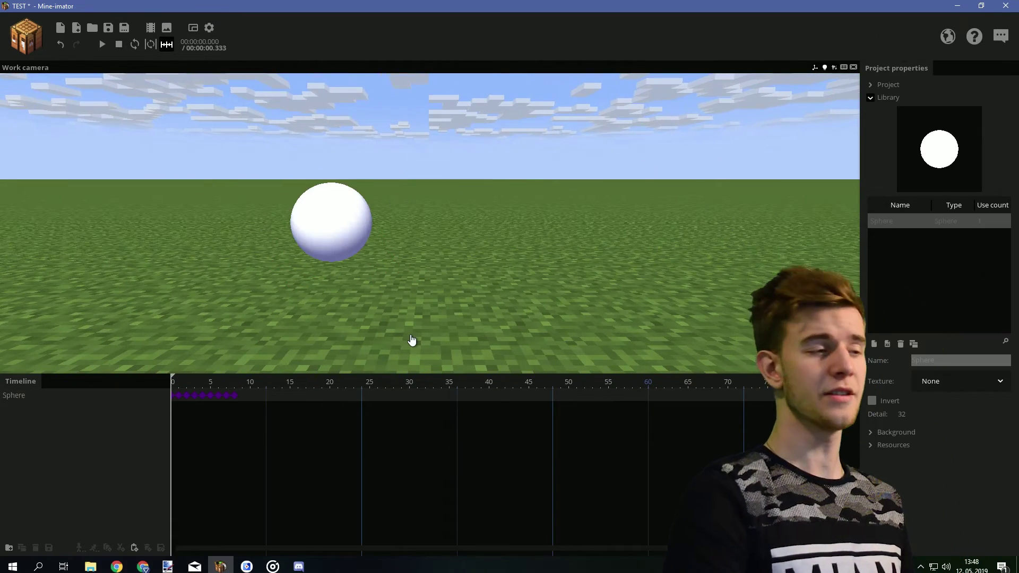
{"action": "key", "text": "space"}
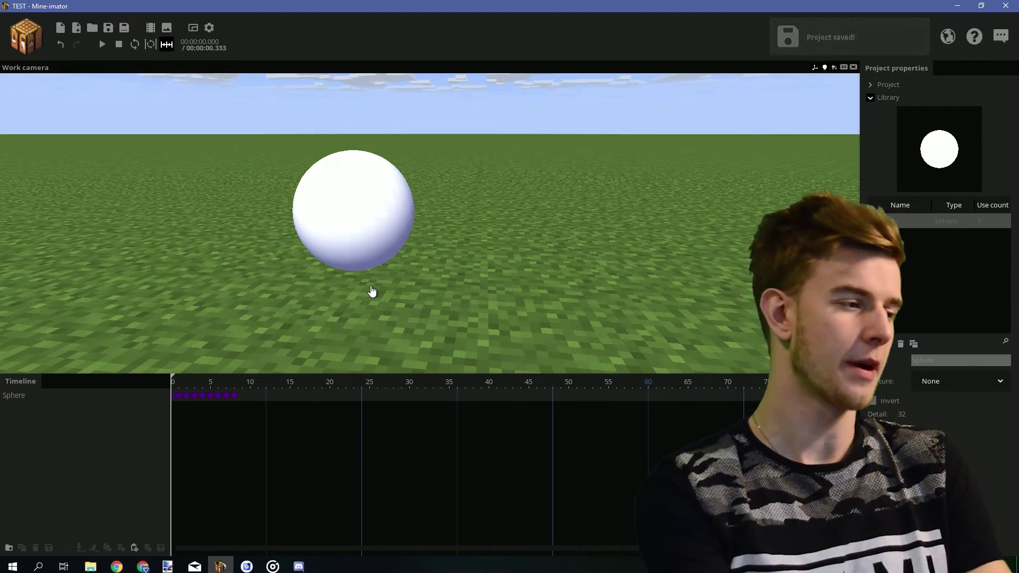
Stretch the sphere at frame 4 to a scale of about X 1.52, Y 0.56, Z 1.17, and play back the motion.
{"action": "left_click", "coordinate": [206, 388]}
{"action": "left_click", "coordinate": [207, 398]}
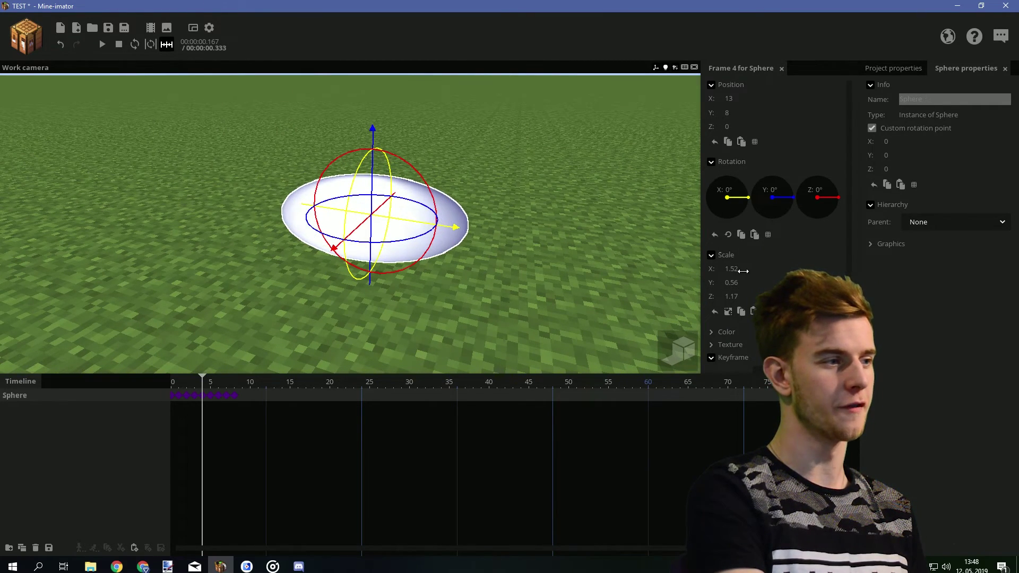
{"action": "left_click", "coordinate": [565, 308]}
{"action": "left_click_drag", "start_coordinate": [566, 308], "coordinate": [600, 271]}
{"action": "left_click", "coordinate": [173, 381]}
{"action": "key", "text": "space"}
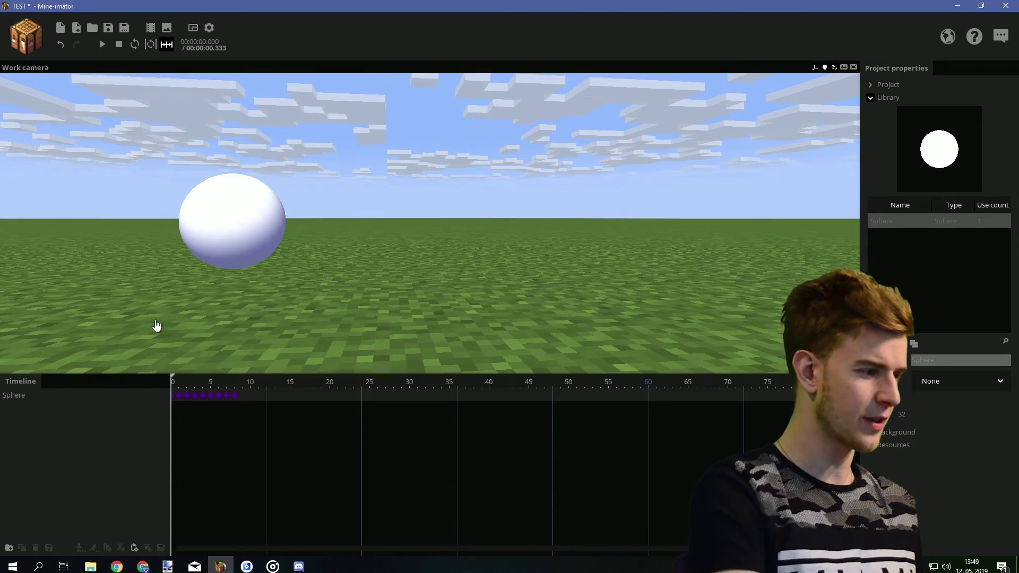
{"action": "left_click", "coordinate": [201, 391]}
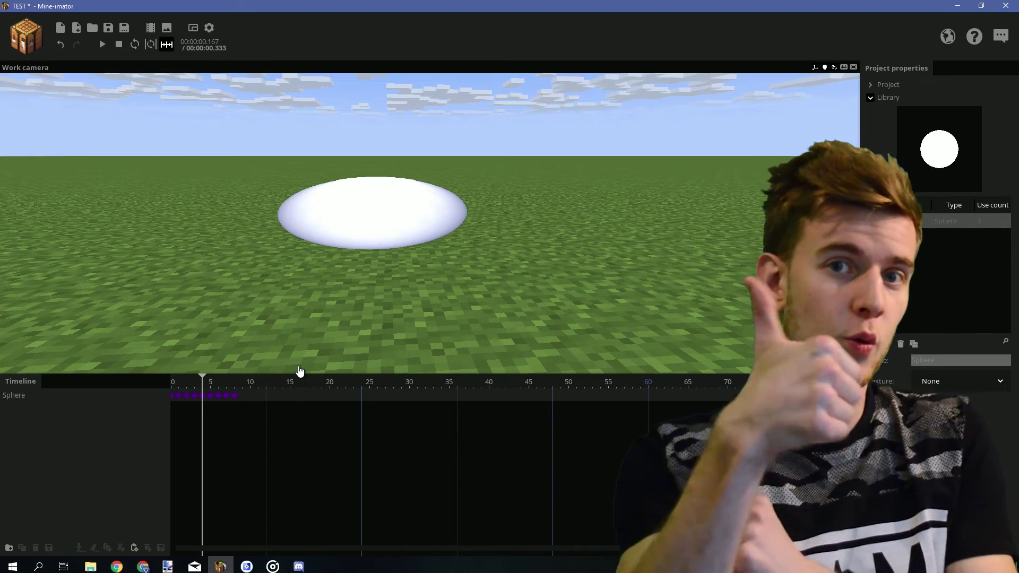
{"action": "key", "text": "space"}
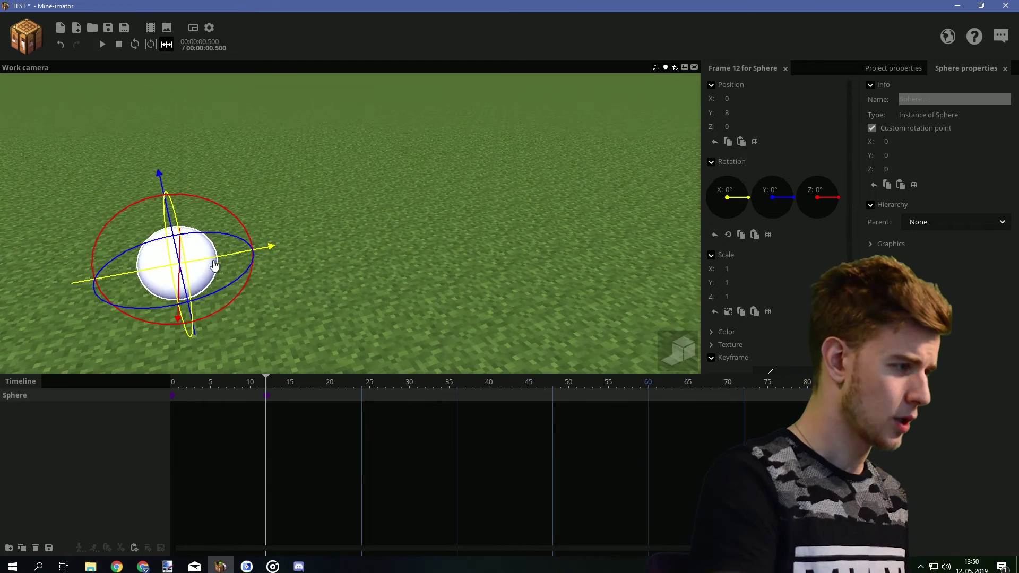
Move the sphere to about X 32.41 in its frame 12 keyframe and shift that keyframe to frame 14.
{"action": "left_click_drag", "start_coordinate": [237, 251], "coordinate": [366, 257]}
{"action": "left_click", "coordinate": [179, 396]}
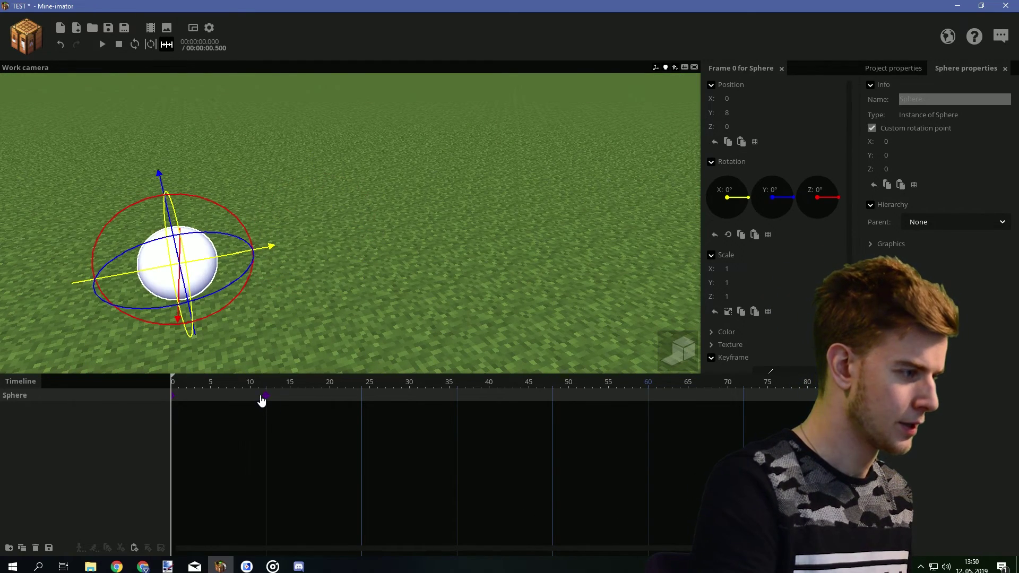
{"action": "left_click", "coordinate": [266, 396]}
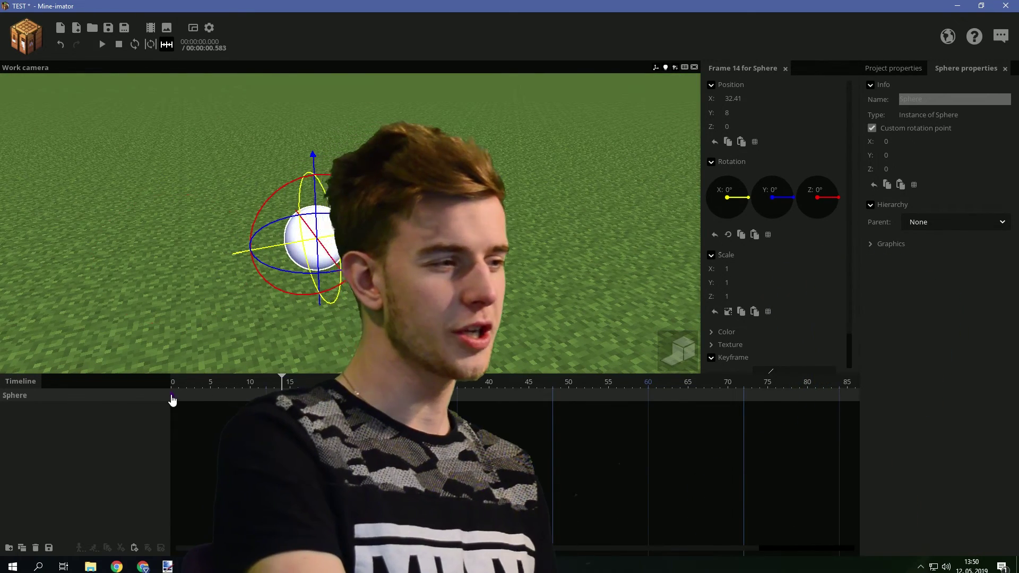
{"action": "left_click", "coordinate": [171, 396]}
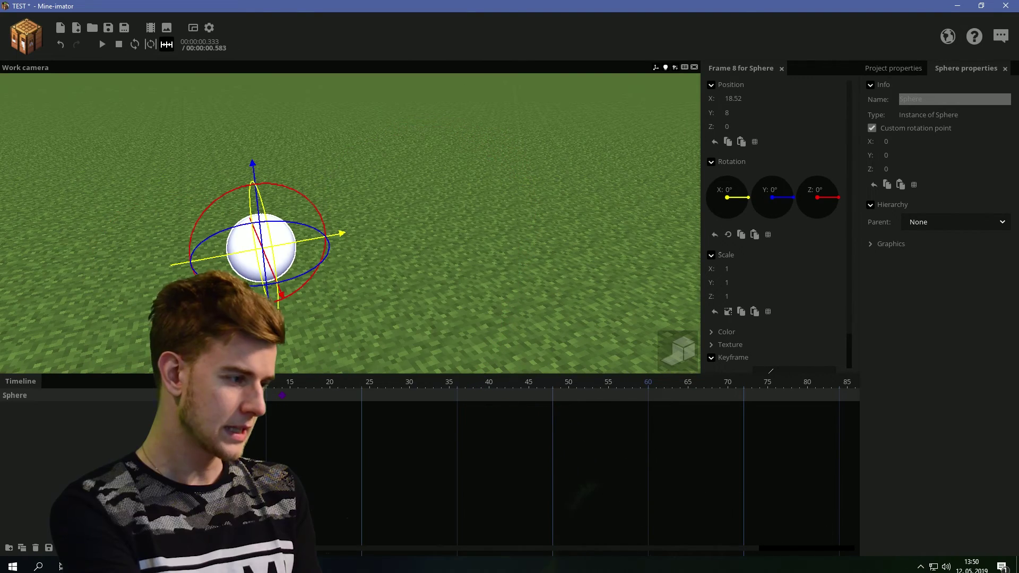
{"action": "scroll", "coordinate": [823, 325], "scroll_direction": "down", "scroll_amount": 2}
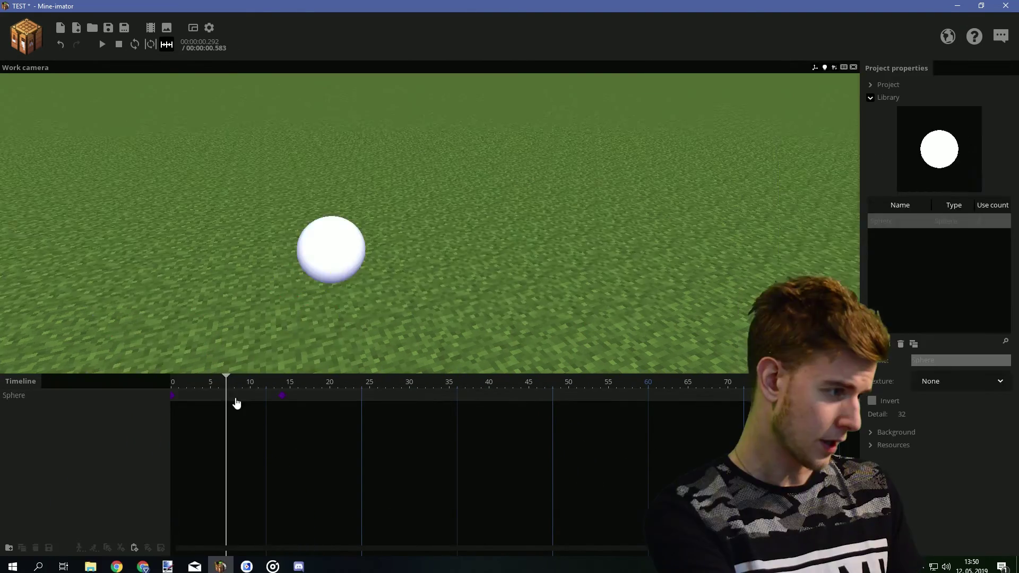
Insert a middle keyframe for the sphere and shift it with the end keyframe so they sit at frames 7 and 13.
{"action": "left_click", "coordinate": [235, 396]}
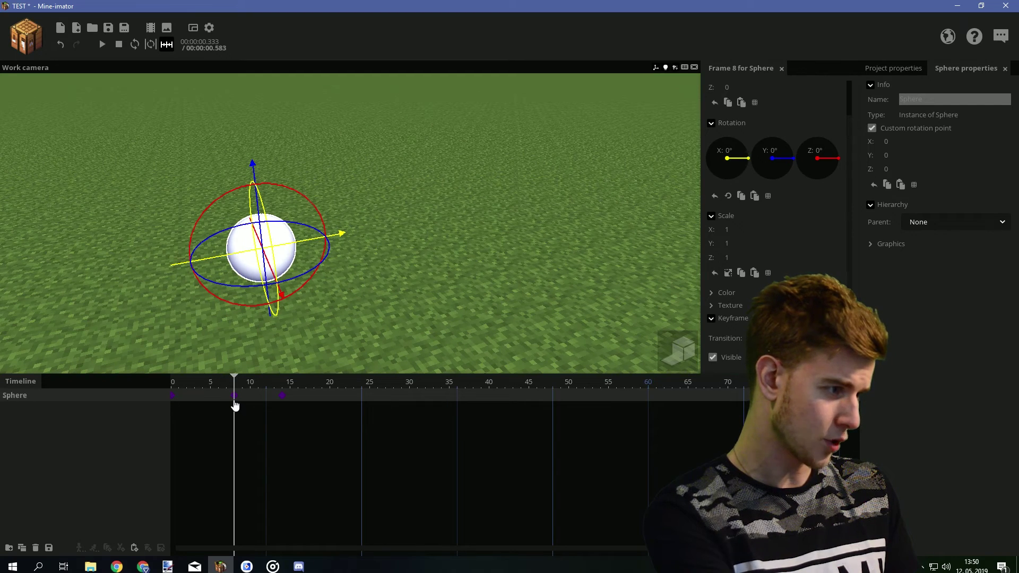
{"action": "left_click_drag", "start_coordinate": [307, 399], "coordinate": [233, 399]}
{"action": "left_click", "coordinate": [227, 399]}
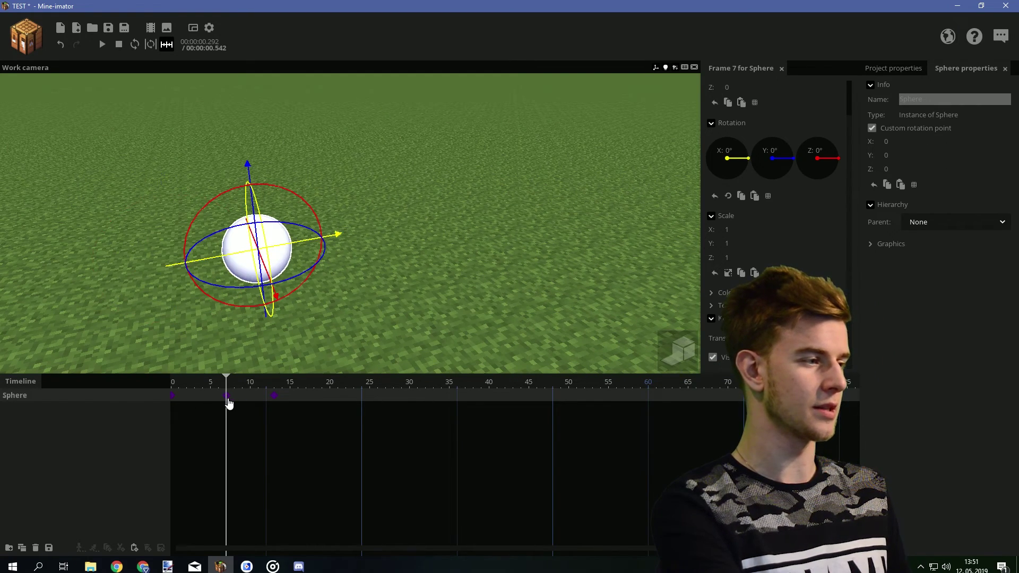
Add in-between sphere keyframes on both sides of the middle one and space them all evenly at frames 0, 3, 6, 9 and 12.
{"action": "left_click", "coordinate": [252, 404]}
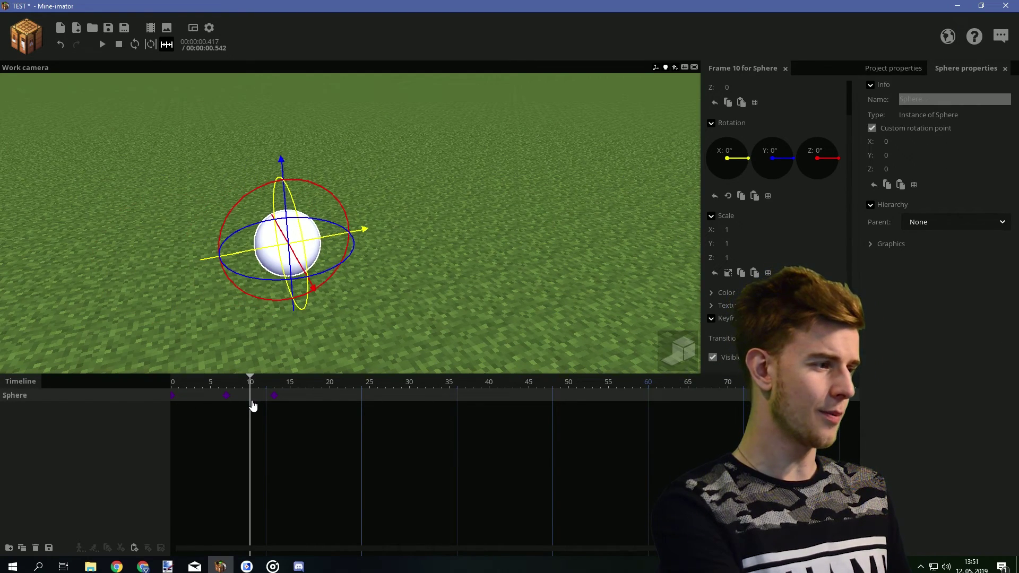
{"action": "left_click", "coordinate": [196, 402]}
{"action": "left_click_drag", "start_coordinate": [201, 402], "coordinate": [199, 402]}
{"action": "left_click_drag", "start_coordinate": [299, 405], "coordinate": [227, 407]}
{"action": "left_click_drag", "start_coordinate": [257, 407], "coordinate": [253, 407]}
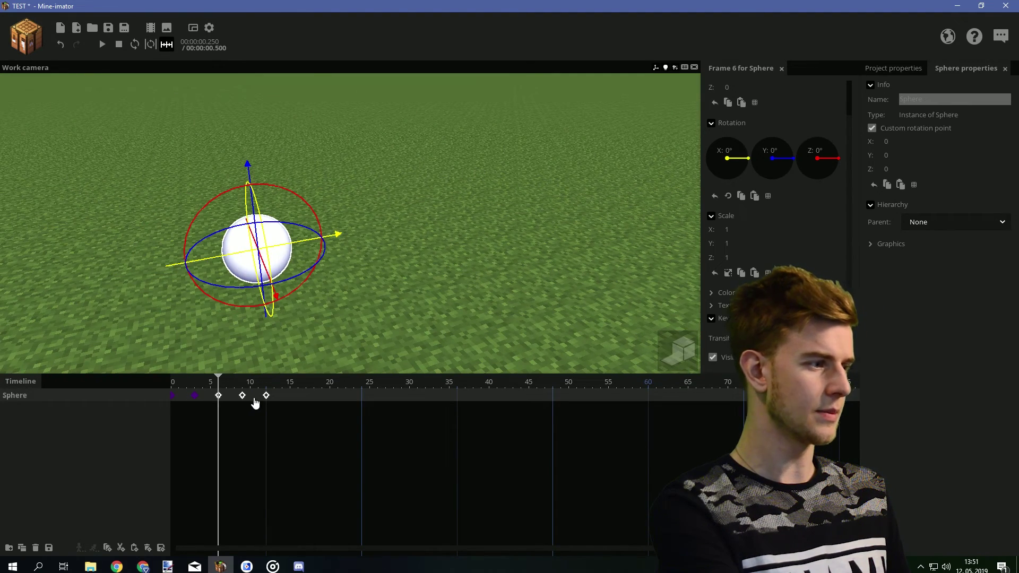
Add further in-between sphere keyframes at frames 10 and 2, and select all keyframes from frame 2 to 12.
{"action": "left_click", "coordinate": [253, 404]}
{"action": "left_click", "coordinate": [192, 403]}
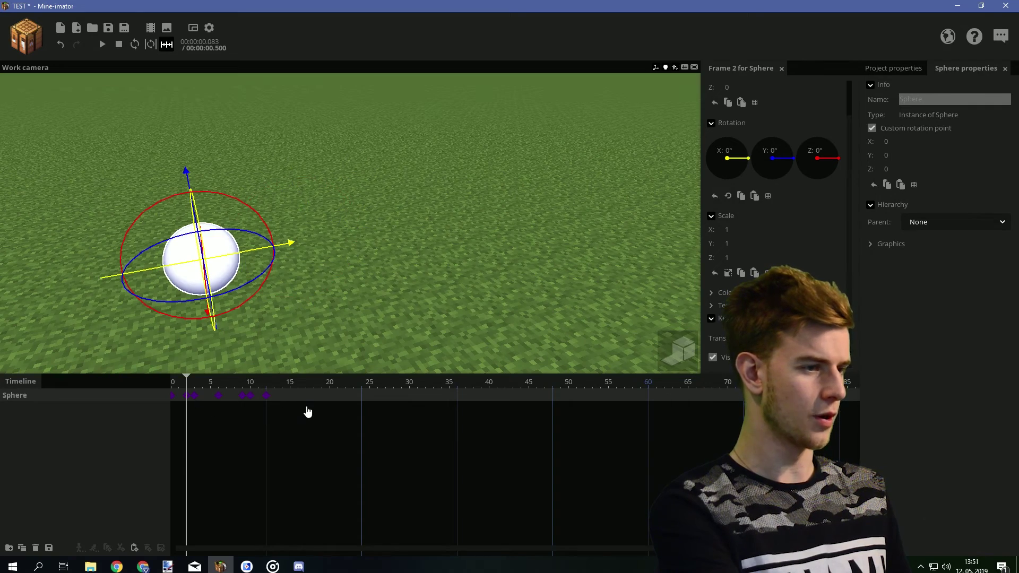
{"action": "left_click_drag", "start_coordinate": [299, 406], "coordinate": [189, 404]}
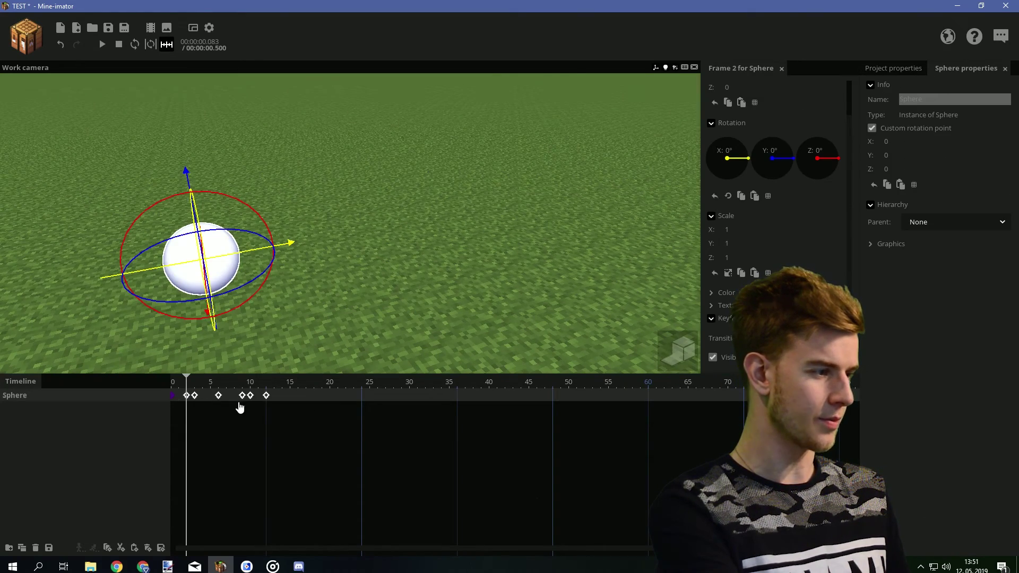